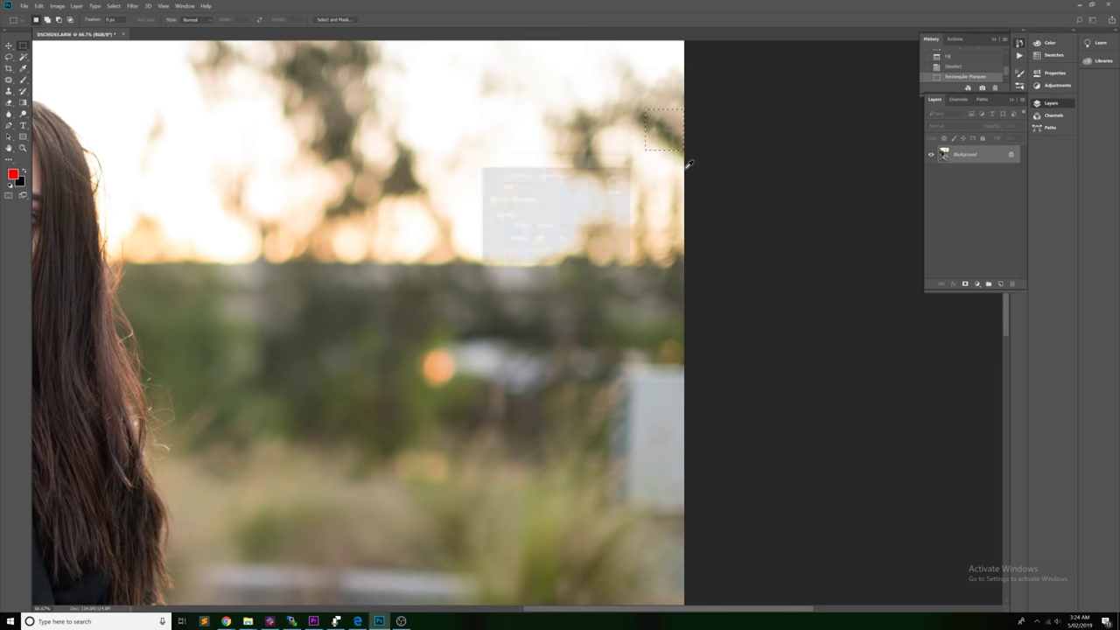
Step: Clear the old selection, then select the black wedge on the photo's lower-left edge and fill it with matching surroundings
{"action": "key", "text": "ctrl+d"}
{"action": "key", "text": "ctrl+0"}
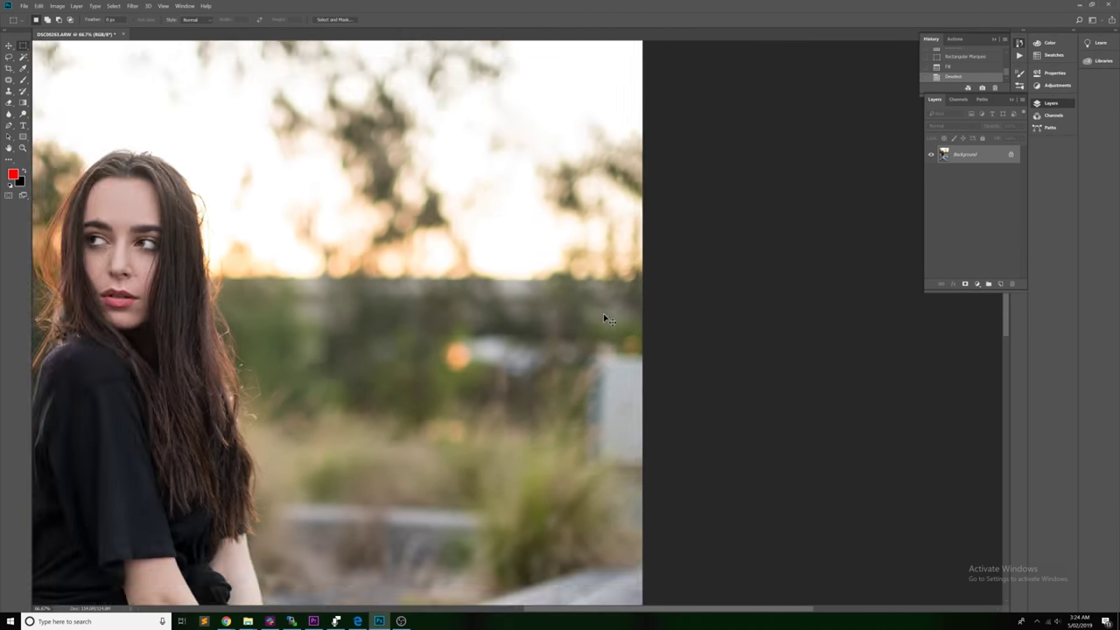
{"action": "left_click_drag", "start_coordinate": [314, 449], "coordinate": [337, 619]}
{"action": "key", "text": "shift+F5"}
{"action": "key", "text": "Return"}
{"action": "key", "text": "ctrl+d"}
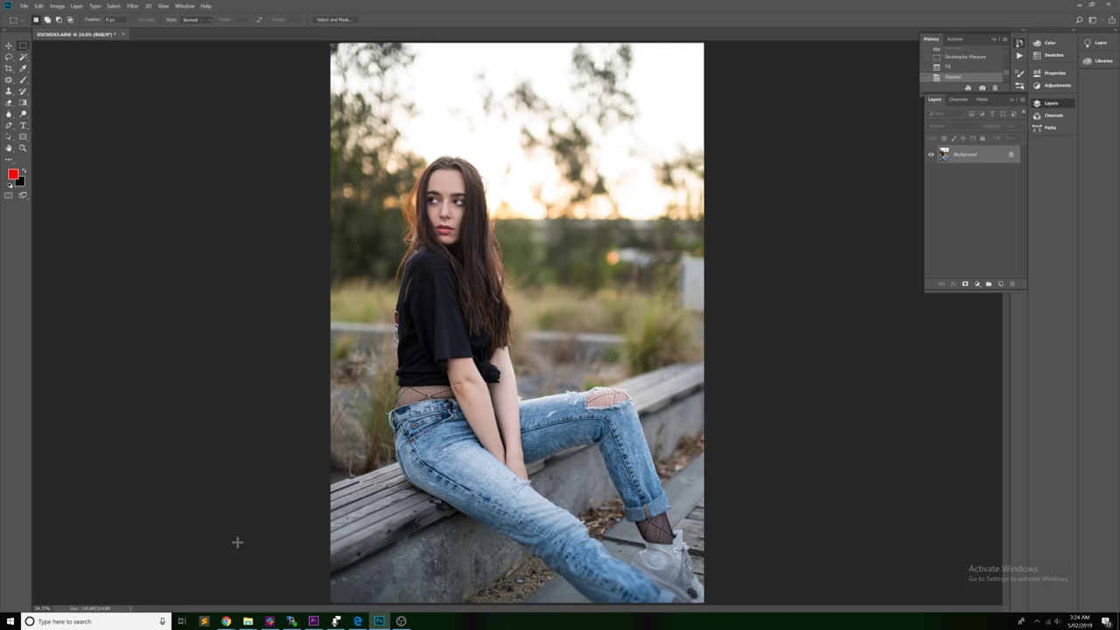
Step: Undo the last fill on the lower-left edge and clear the selection
{"action": "key", "text": "ctrl+z"}
{"action": "key", "text": "ctrl+z"}
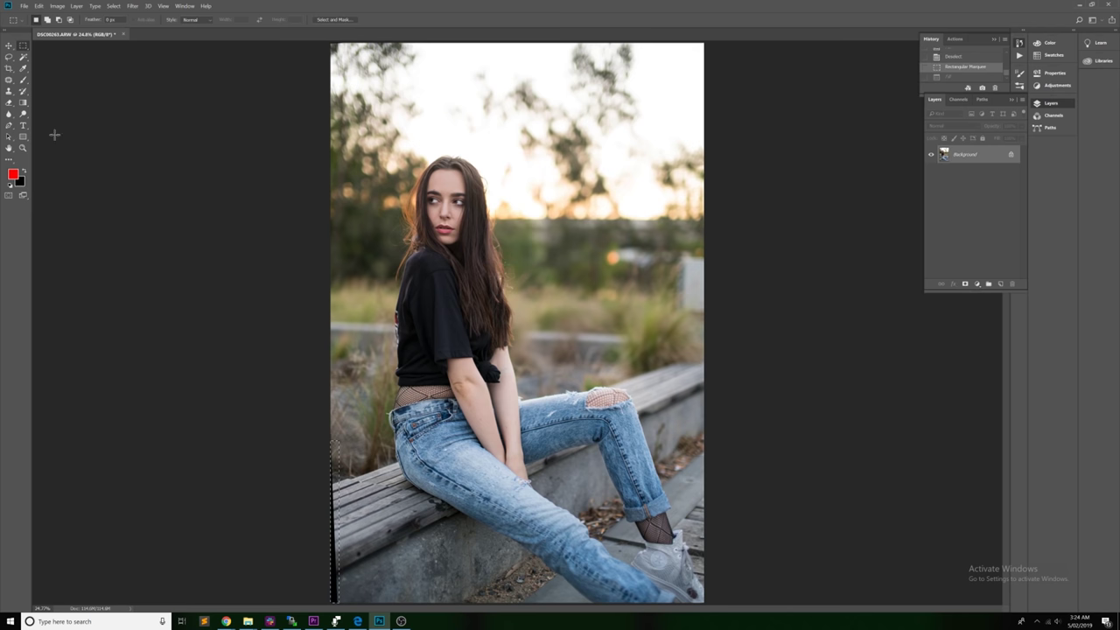
{"action": "key", "text": "ctrl+d"}
Step: Try to cover the black wedge by distorting a full-height strip along the photo's left edge
{"action": "key", "text": "ctrl+minus"}
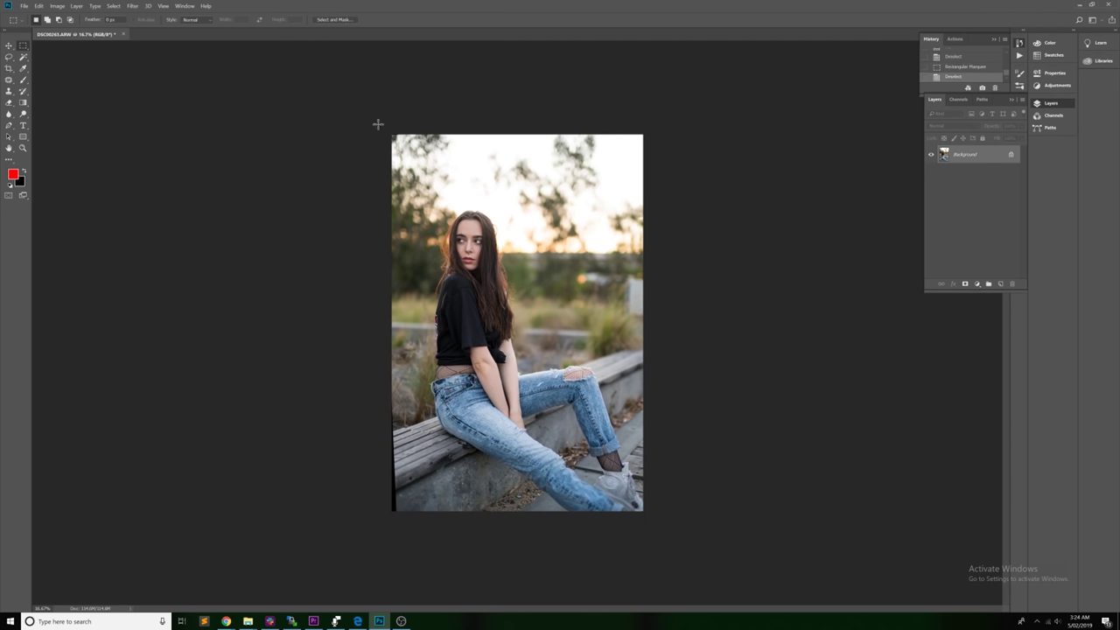
{"action": "left_click_drag", "start_coordinate": [381, 129], "coordinate": [423, 518]}
{"action": "right_click", "coordinate": [409, 418]}
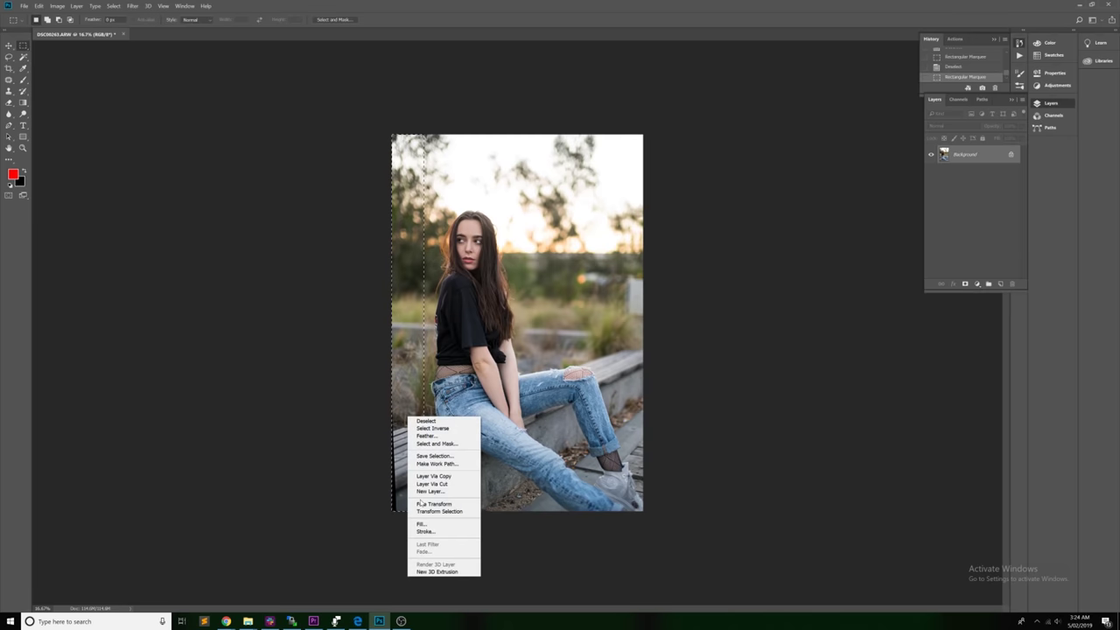
{"action": "left_click", "coordinate": [423, 505]}
{"action": "right_click", "coordinate": [401, 379]}
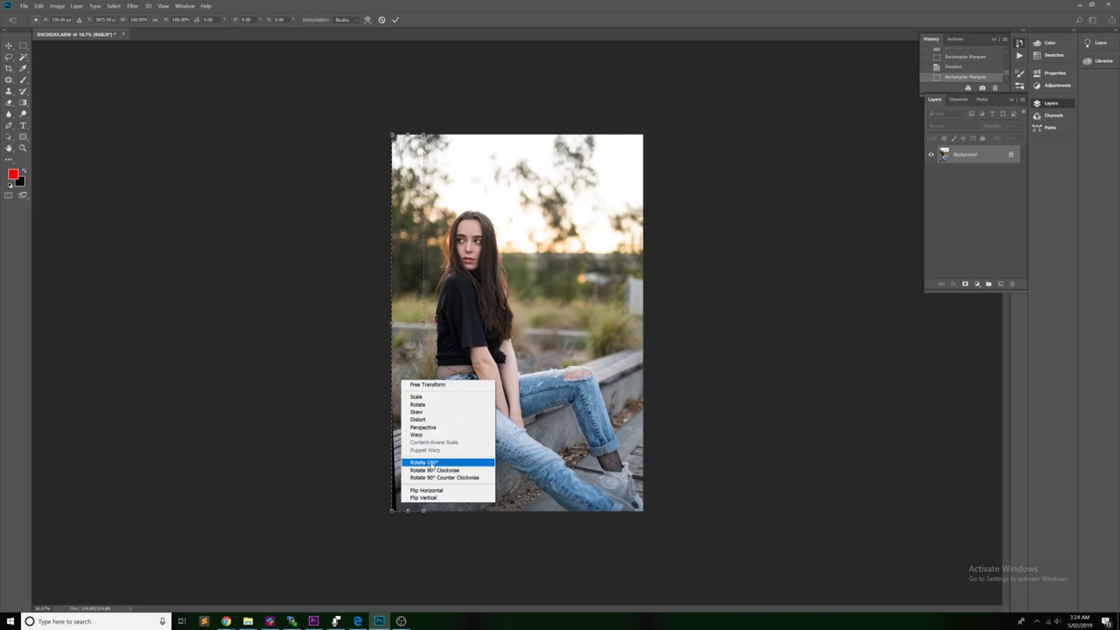
{"action": "left_click", "coordinate": [417, 419]}
{"action": "mouse_move", "coordinate": [392, 325]}
{"action": "left_mouse_down"}
{"action": "mouse_move", "coordinate": [327, 321]}
{"action": "mouse_move", "coordinate": [306, 363]}
{"action": "mouse_move", "coordinate": [394, 324]}
{"action": "mouse_move", "coordinate": [399, 333]}
{"action": "mouse_move", "coordinate": [389, 327]}
{"action": "left_mouse_up"}
{"action": "key", "text": "Escape"}
{"action": "key", "text": "ctrl+d"}
Step: Select the black wedge along the photo's lower-left edge, fill it with matching surroundings and deselect
{"action": "key", "text": "ctrl+plus"}
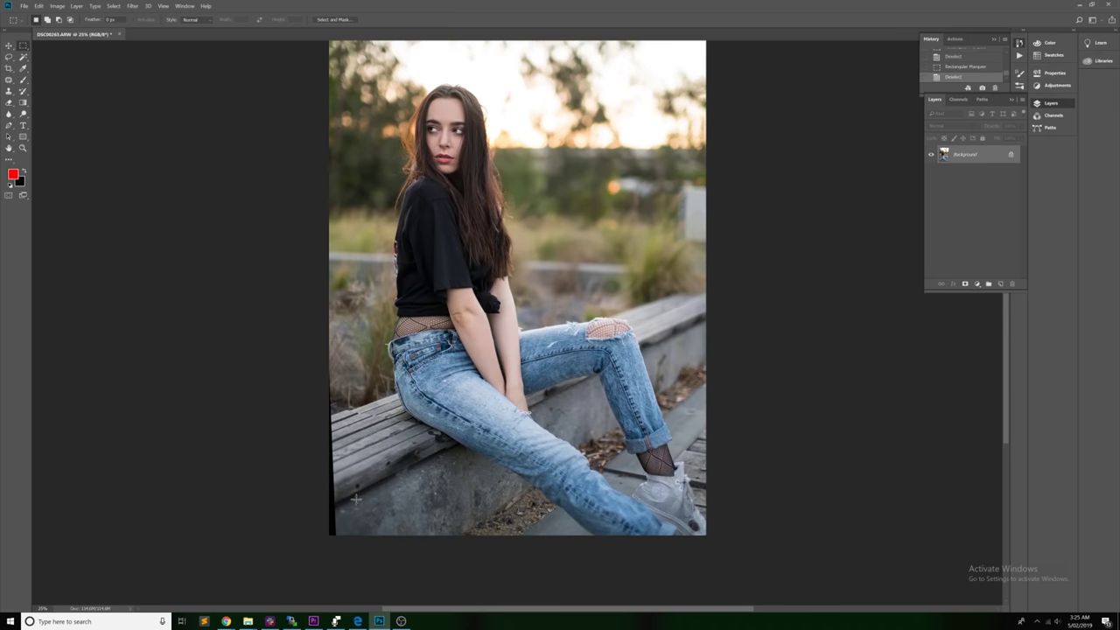
{"action": "left_click_drag", "start_coordinate": [314, 384], "coordinate": [338, 545]}
{"action": "key", "text": "shift+F5"}
{"action": "key", "text": "Return"}
{"action": "key", "text": "ctrl+d"}
Step: Outline the small blemishes on the woman's cheek at the photo's right with the Patch tool and fill them with matching skin
{"action": "scroll", "coordinate": [246, 442], "scroll_direction": "up", "scroll_amount": 1}
{"action": "scroll", "coordinate": [246, 442], "scroll_direction": "up", "scroll_amount": 1}
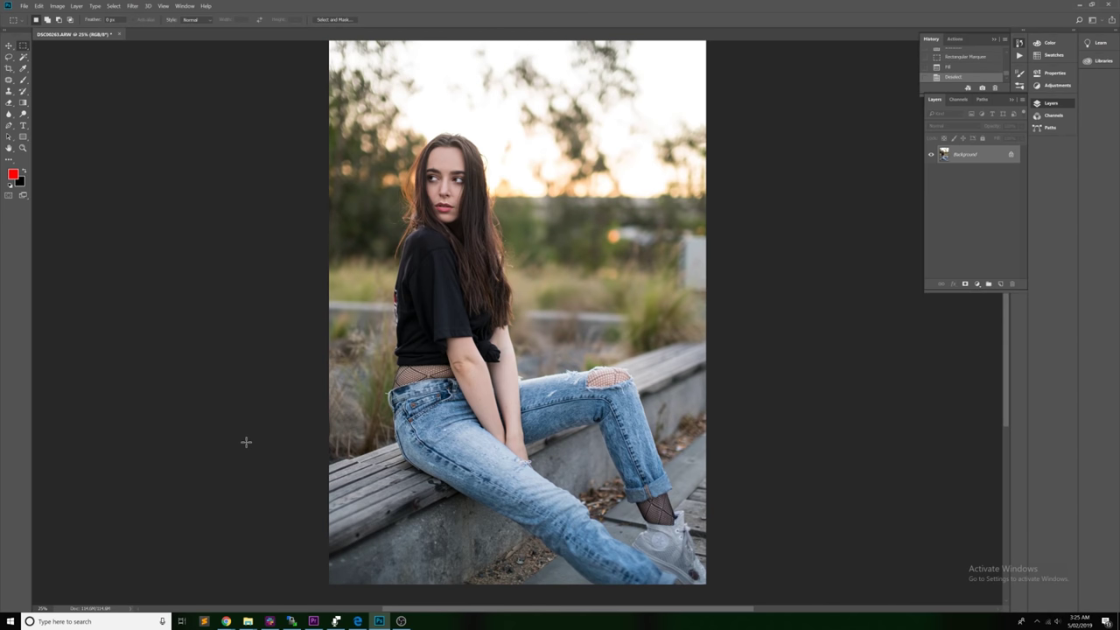
{"action": "scroll", "coordinate": [246, 442], "scroll_direction": "up", "scroll_amount": 4}
{"action": "key", "text": "ctrl+plus"}
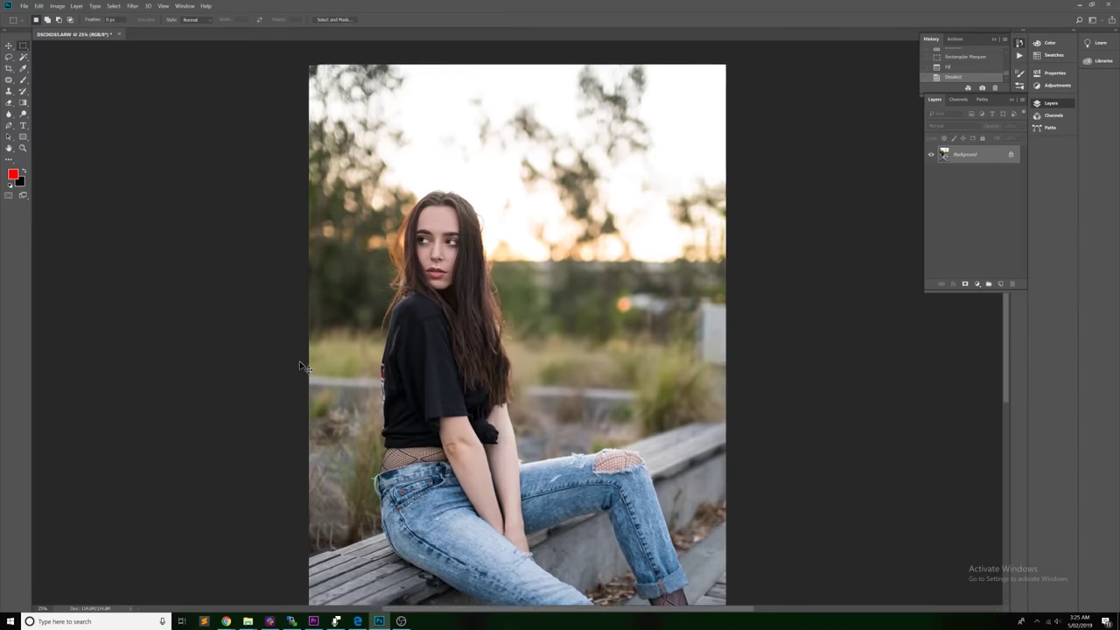
{"action": "key", "text": "ctrl+plus"}
{"action": "key", "text": "ctrl+plus"}
{"action": "key", "text": "ctrl+plus"}
{"action": "key", "text": "ctrl+plus"}
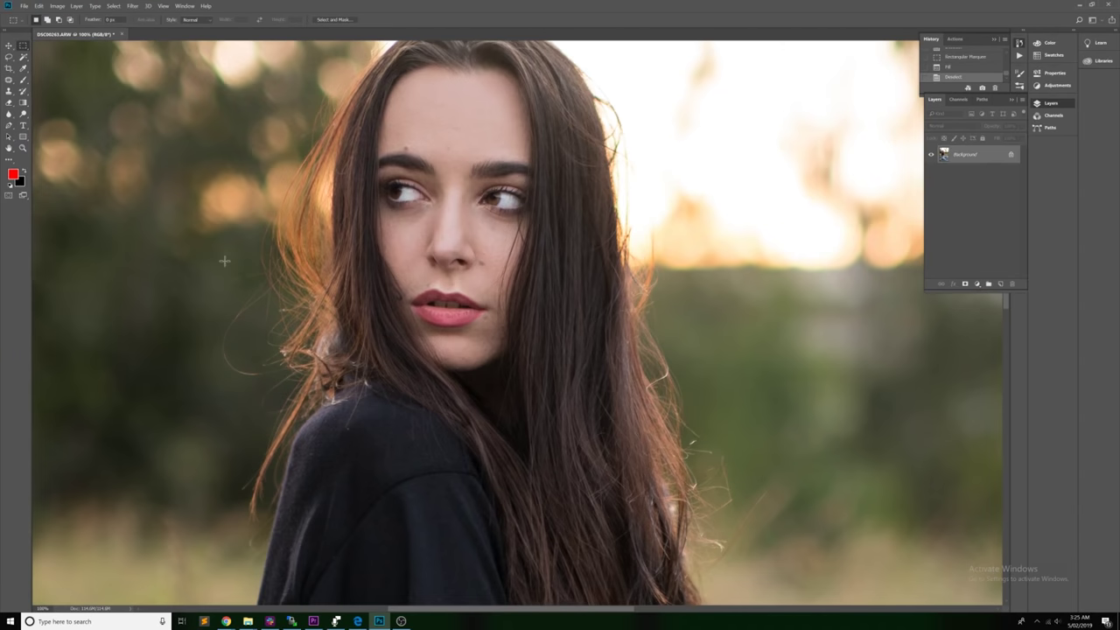
{"action": "left_click", "coordinate": [7, 79]}
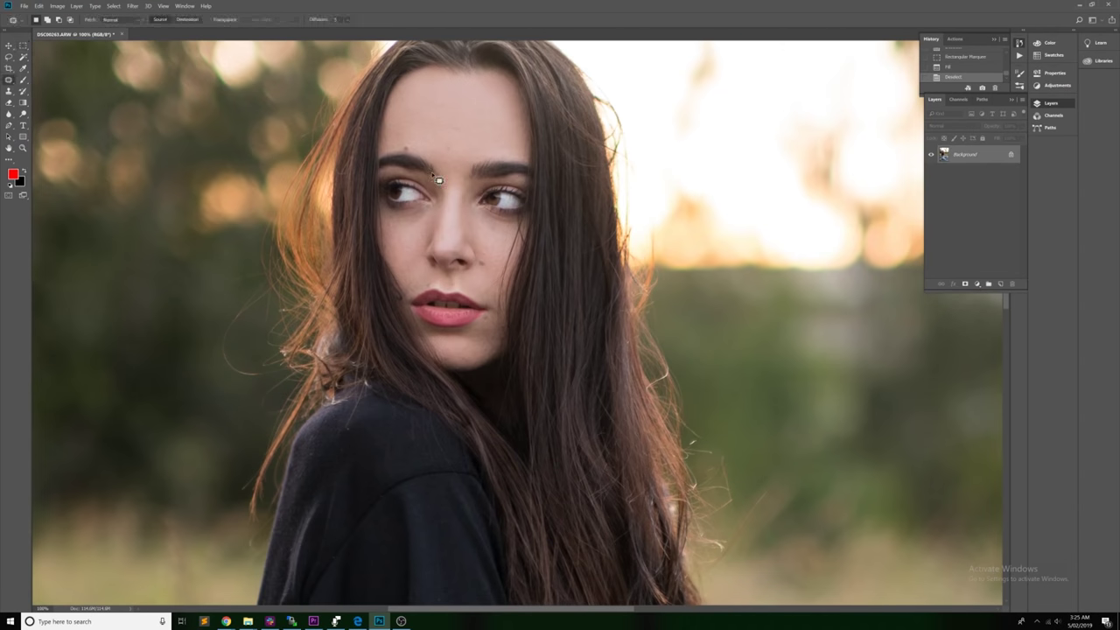
{"action": "scroll", "coordinate": [437, 179], "scroll_direction": "up", "scroll_amount": 3}
{"action": "left_click_drag", "start_coordinate": [462, 230], "coordinate": [462, 220]}
{"action": "left_click_drag", "start_coordinate": [452, 353], "coordinate": [457, 341]}
{"action": "key", "text": "shift+F5"}
{"action": "key", "text": "ctrl+d"}
Step: Outline and fill the small marks on the woman's other cheek and below both eyes with matching skin
{"action": "left_click_drag", "start_coordinate": [314, 288], "coordinate": [316, 252]}
{"action": "key", "text": "shift+F5"}
{"action": "scroll", "coordinate": [325, 240], "scroll_direction": "up", "scroll_amount": 1}
{"action": "mouse_move", "coordinate": [324, 204]}
{"action": "left_mouse_down"}
{"action": "mouse_move", "coordinate": [334, 222]}
{"action": "mouse_move", "coordinate": [336, 211]}
{"action": "left_mouse_up"}
{"action": "key", "text": "shift+F5"}
{"action": "scroll", "coordinate": [350, 208], "scroll_direction": "up", "scroll_amount": 1}
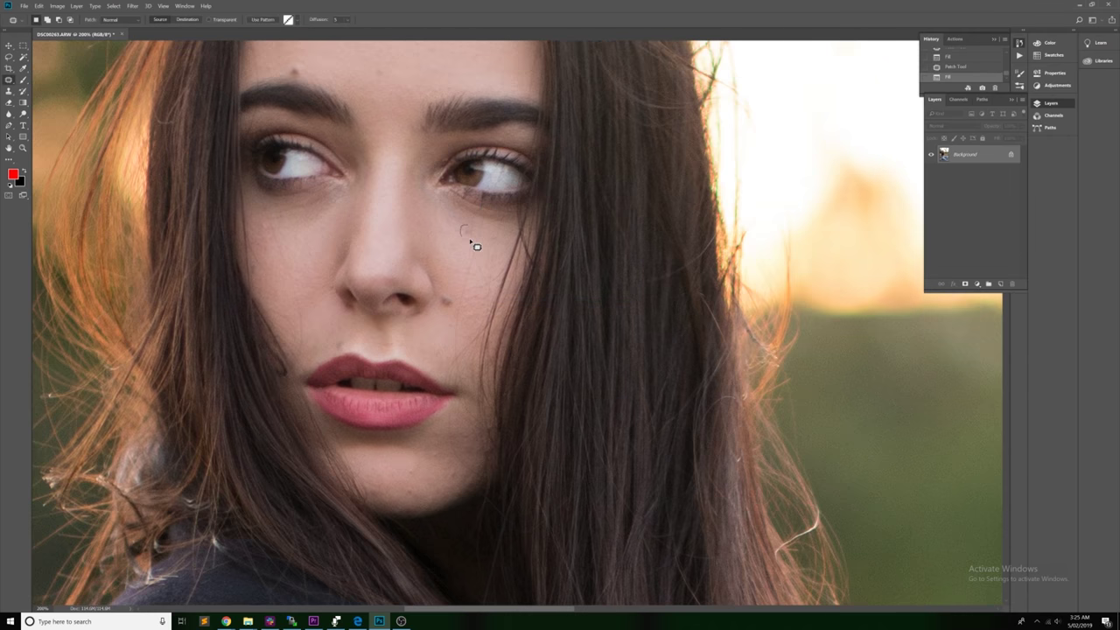
{"action": "left_click_drag", "start_coordinate": [443, 233], "coordinate": [452, 233]}
{"action": "scroll", "coordinate": [455, 233], "scroll_direction": "up", "scroll_amount": 1}
{"action": "scroll", "coordinate": [420, 209], "scroll_direction": "up", "scroll_amount": 1}
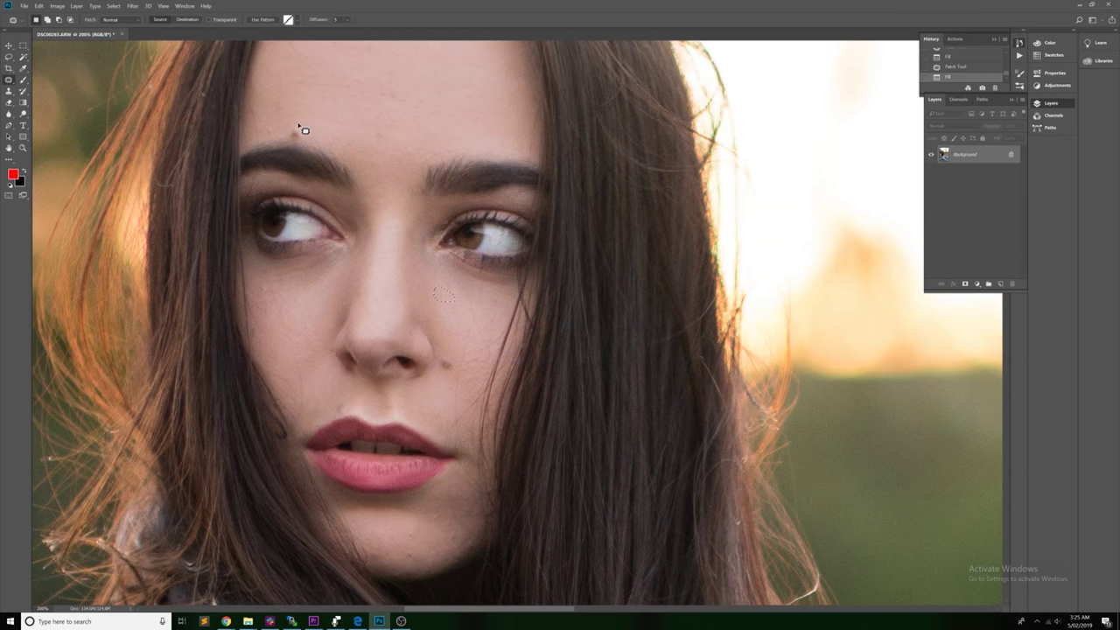
Step: Remove the spot above the brows and the fine horizontal lines across the forehead using Patch tool outlines and fills
{"action": "left_click_drag", "start_coordinate": [390, 134], "coordinate": [388, 137]}
{"action": "scroll", "coordinate": [408, 149], "scroll_direction": "up", "scroll_amount": 2}
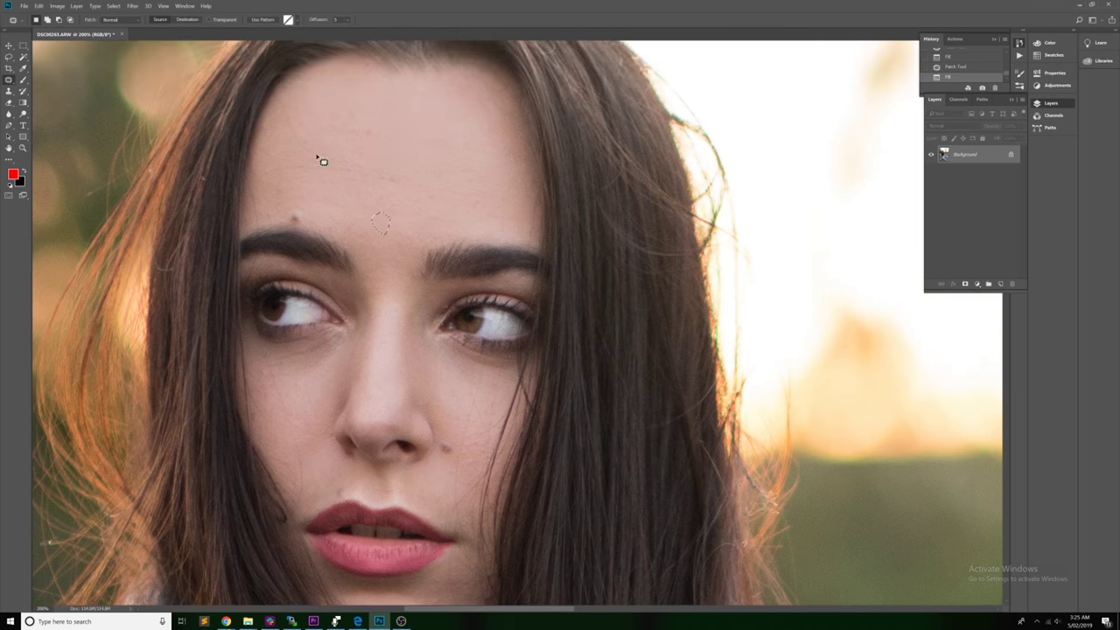
{"action": "mouse_move", "coordinate": [289, 166]}
{"action": "left_mouse_down"}
{"action": "mouse_move", "coordinate": [314, 178]}
{"action": "mouse_move", "coordinate": [380, 175]}
{"action": "mouse_move", "coordinate": [394, 199]}
{"action": "mouse_move", "coordinate": [452, 183]}
{"action": "left_mouse_up"}
{"action": "scroll", "coordinate": [350, 173], "scroll_direction": "up", "scroll_amount": 1}
{"action": "mouse_move", "coordinate": [321, 163]}
{"action": "left_mouse_down"}
{"action": "mouse_move", "coordinate": [362, 187]}
{"action": "mouse_move", "coordinate": [475, 205]}
{"action": "mouse_move", "coordinate": [500, 189]}
{"action": "left_mouse_up"}
{"action": "left_click", "coordinate": [419, 218]}
Step: Outline and fill the faint marks on the upper middle of the forehead with matching skin
{"action": "left_click_drag", "start_coordinate": [359, 167], "coordinate": [356, 165]}
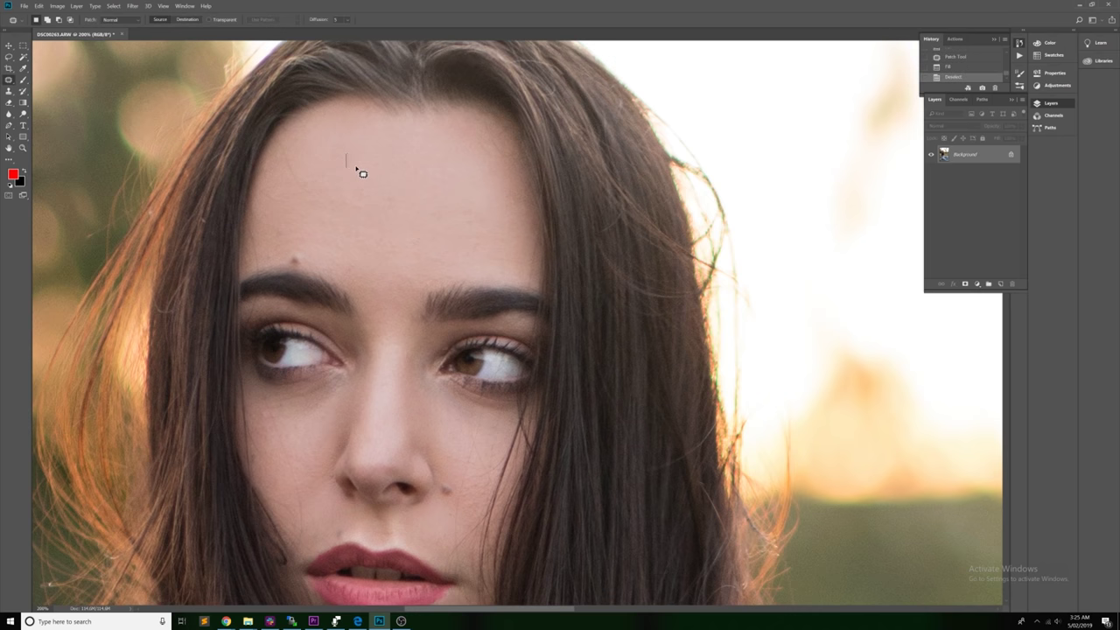
{"action": "key", "text": "shift+F5"}
{"action": "left_click_drag", "start_coordinate": [352, 204], "coordinate": [351, 193]}
{"action": "key", "text": "Return"}
Step: Outline and fill the remaining marks along the left side of the forehead with matching skin
{"action": "left_click_drag", "start_coordinate": [285, 235], "coordinate": [295, 233]}
{"action": "key", "text": "shift+F5"}
{"action": "key", "text": "Return"}
{"action": "mouse_move", "coordinate": [289, 188]}
{"action": "left_mouse_down"}
{"action": "mouse_move", "coordinate": [261, 198]}
{"action": "mouse_move", "coordinate": [289, 191]}
{"action": "left_mouse_up"}
{"action": "scroll", "coordinate": [467, 177], "scroll_direction": "up", "scroll_amount": 1}
{"action": "key", "text": "shift+F5"}
{"action": "key", "text": "Return"}
{"action": "scroll", "coordinate": [321, 214], "scroll_direction": "up", "scroll_amount": 1}
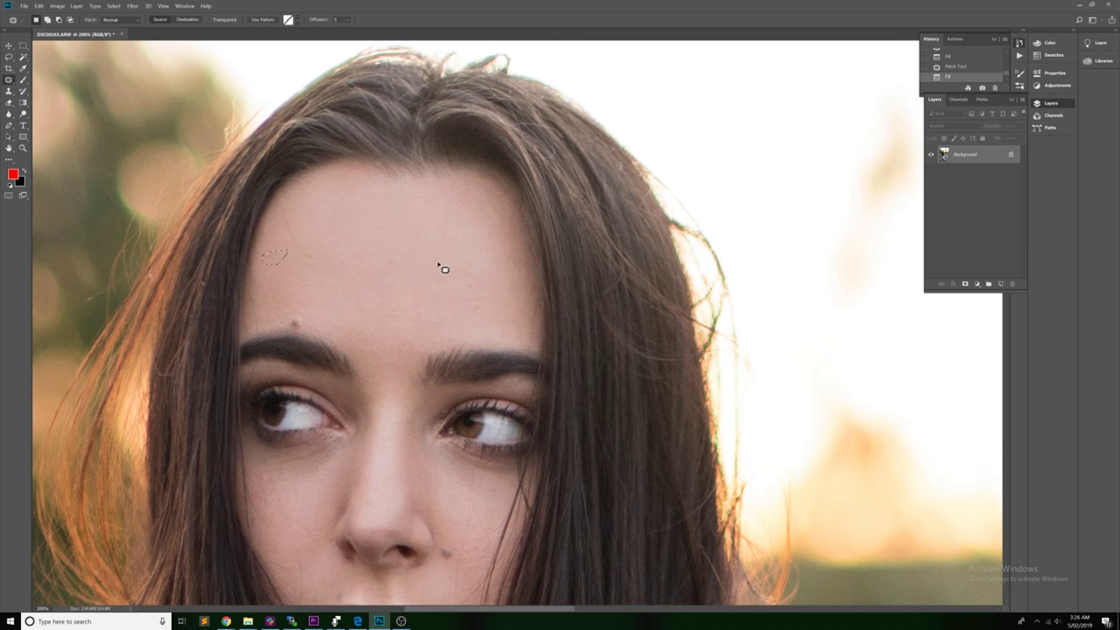
Step: Patch the small marks on the lower forehead above the brows with nearby skin and deselect
{"action": "left_click_drag", "start_coordinate": [487, 309], "coordinate": [471, 303]}
{"action": "left_click_drag", "start_coordinate": [390, 311], "coordinate": [403, 303]}
{"action": "key", "text": "ctrl+d"}
Step: Outline the blemishes on the chin, fill them with matching skin and deselect
{"action": "scroll", "coordinate": [421, 300], "scroll_direction": "down", "scroll_amount": 6}
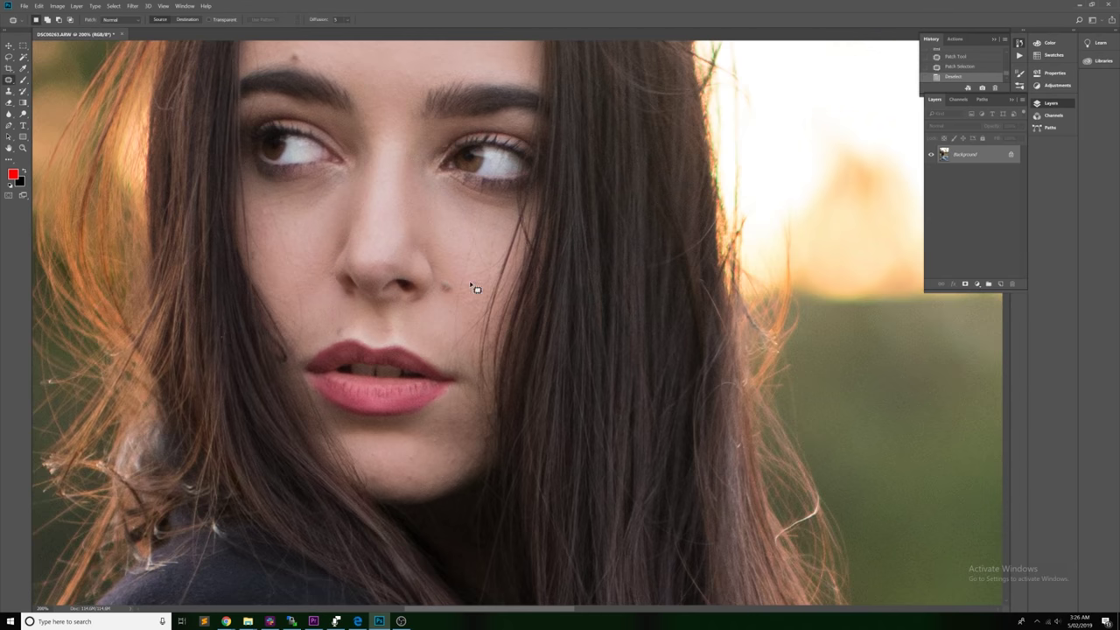
{"action": "mouse_move", "coordinate": [412, 460]}
{"action": "left_mouse_down"}
{"action": "mouse_move", "coordinate": [418, 474]}
{"action": "mouse_move", "coordinate": [445, 435]}
{"action": "left_mouse_up"}
{"action": "key", "text": "shift+F5"}
{"action": "key", "text": "Return"}
{"action": "key", "text": "shift+F5"}
{"action": "key", "text": "ctrl+d"}
{"action": "key", "text": "ctrl+0"}
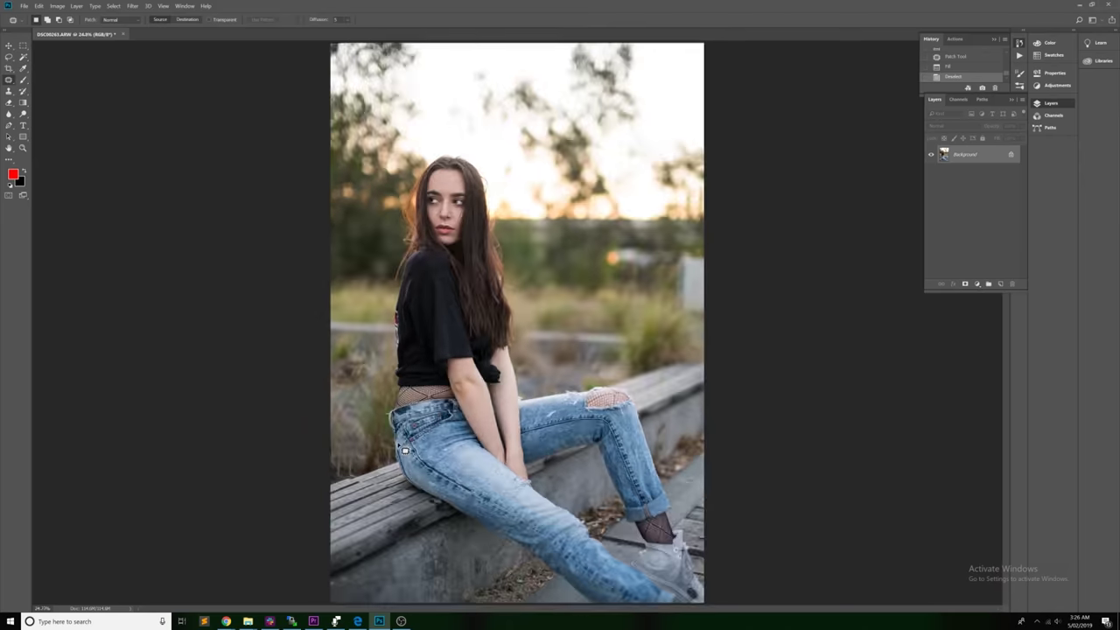
Step: Outline and fill the small marks on the woman's rear forearm with matching skin
{"action": "scroll", "coordinate": [404, 451], "scroll_direction": "up", "scroll_amount": 3}
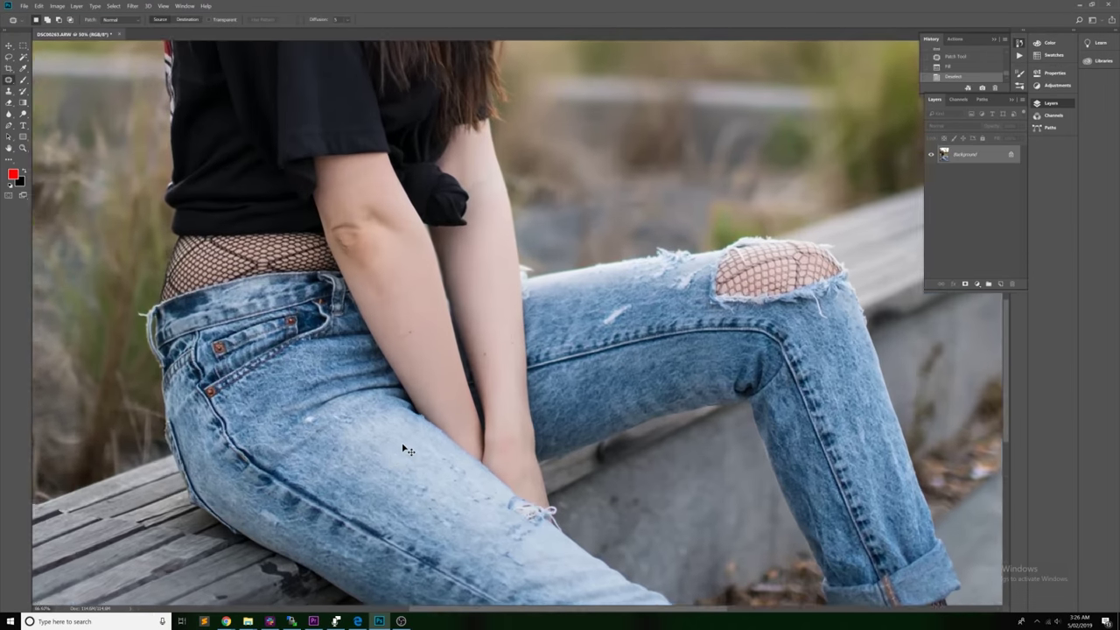
{"action": "scroll", "coordinate": [404, 451], "scroll_direction": "up", "scroll_amount": 3}
{"action": "left_click_drag", "start_coordinate": [415, 416], "coordinate": [430, 400]}
{"action": "key", "text": "shift+F5"}
{"action": "key", "text": "Return"}
{"action": "mouse_move", "coordinate": [494, 355]}
{"action": "left_mouse_down"}
{"action": "mouse_move", "coordinate": [506, 391]}
{"action": "mouse_move", "coordinate": [509, 366]}
{"action": "left_mouse_up"}
{"action": "key", "text": "shift+F5"}
{"action": "key", "text": "Return"}
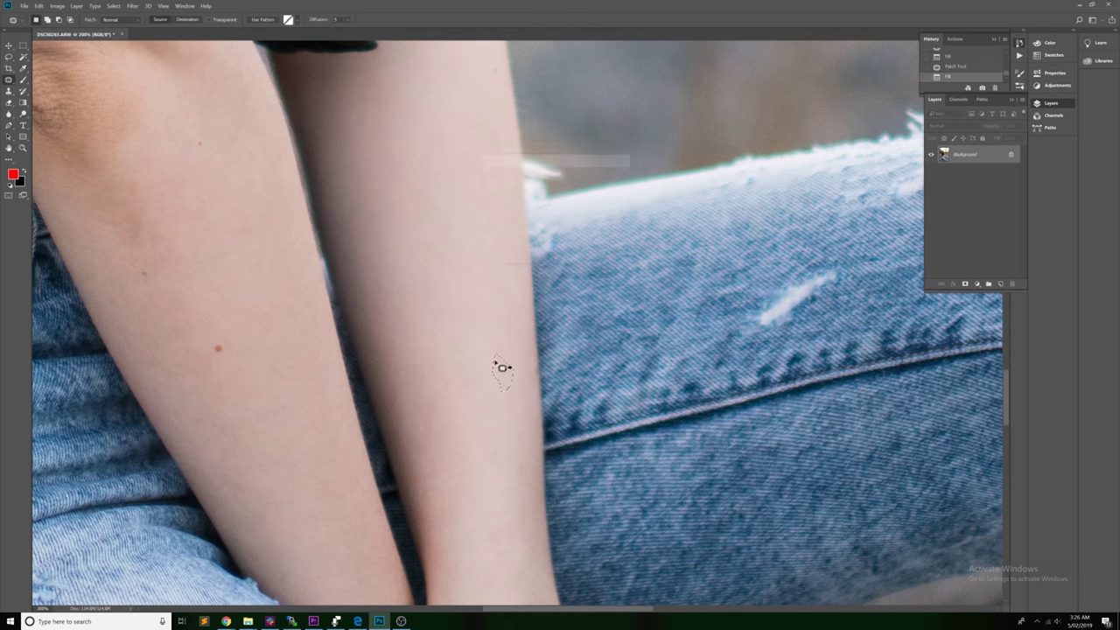
Step: Remove the three small moles on the woman's front forearm with Patch tool outlines and fills, then deselect
{"action": "left_click_drag", "start_coordinate": [215, 339], "coordinate": [234, 349]}
{"action": "key", "text": "shift+F5"}
{"action": "key", "text": "Return"}
{"action": "left_click_drag", "start_coordinate": [152, 289], "coordinate": [153, 274]}
{"action": "left_click_drag", "start_coordinate": [184, 146], "coordinate": [212, 144]}
{"action": "key", "text": "shift+F5"}
{"action": "key", "text": "Return"}
{"action": "key", "text": "ctrl+d"}
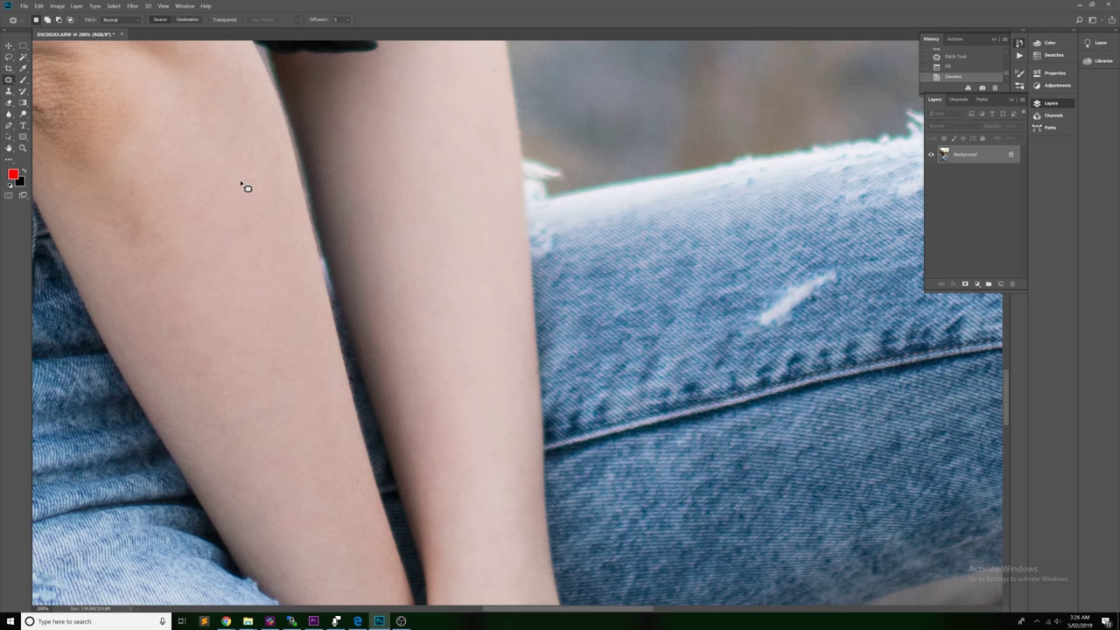
Step: Open the Liquify filter, reduce the warp brush size and push the outer edge of the hair outward for more volume
{"action": "key", "text": "ctrl+minus"}
{"action": "key", "text": "ctrl+0"}
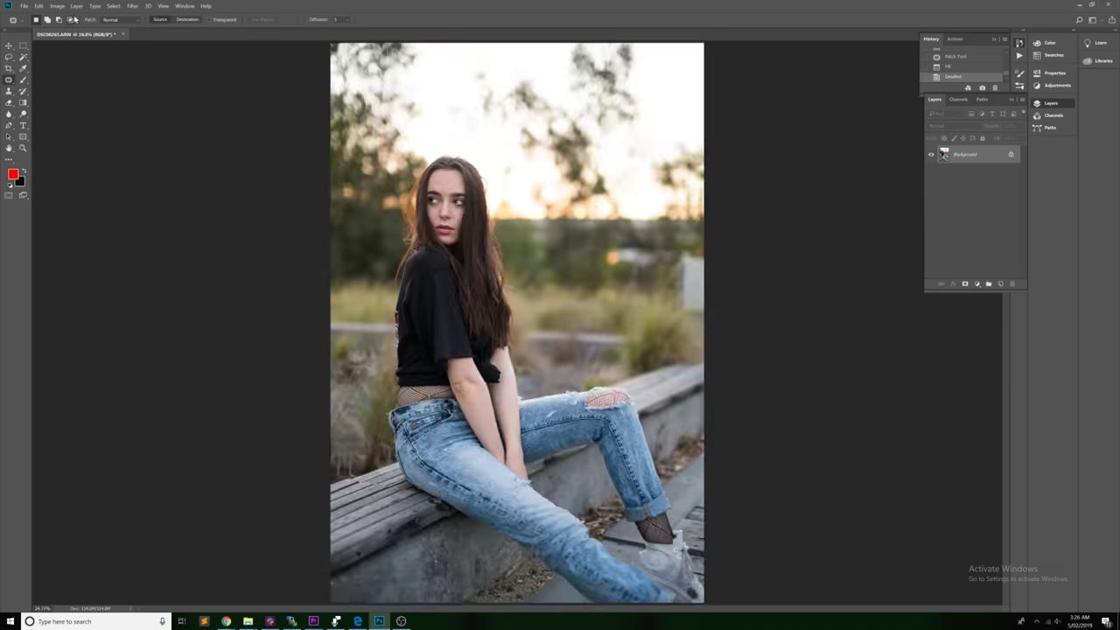
{"action": "left_click", "coordinate": [132, 6]}
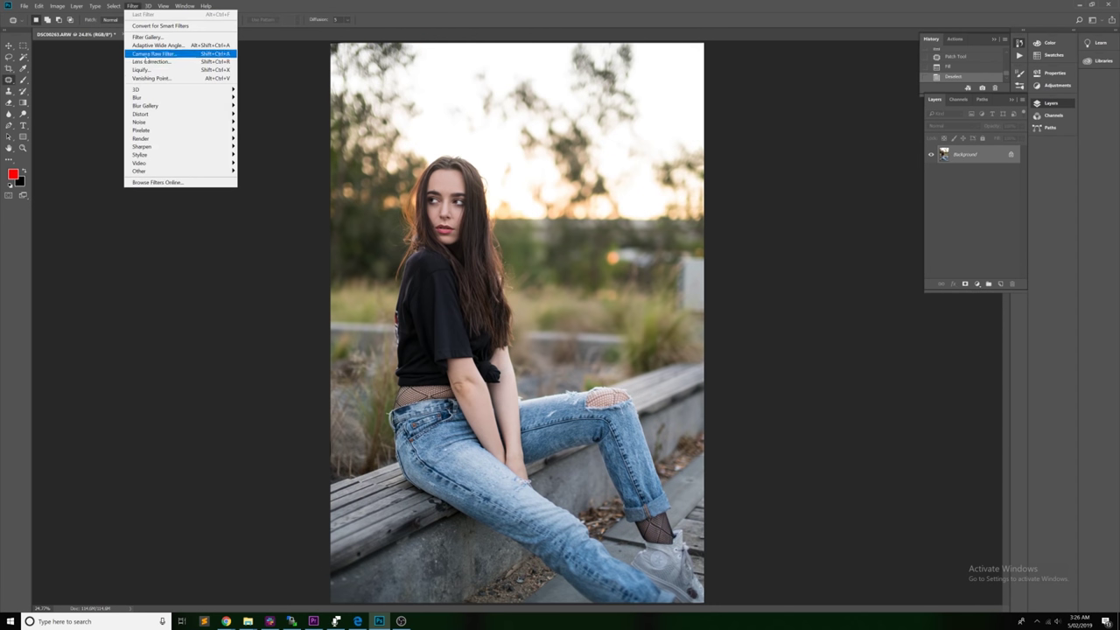
{"action": "left_click", "coordinate": [141, 70]}
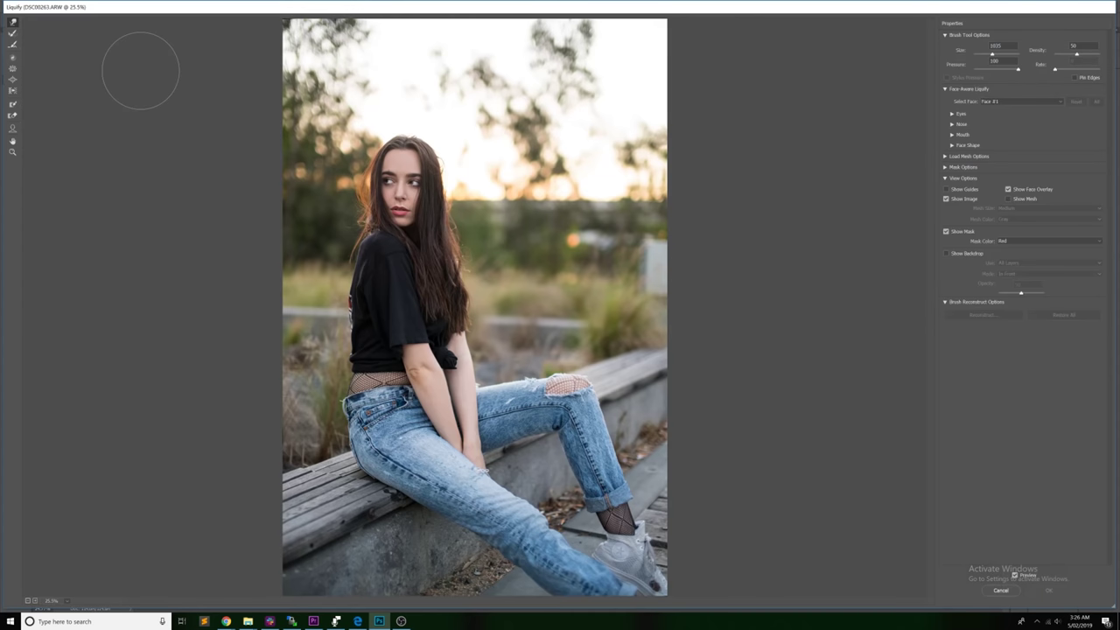
{"action": "key", "text": "ctrl+plus"}
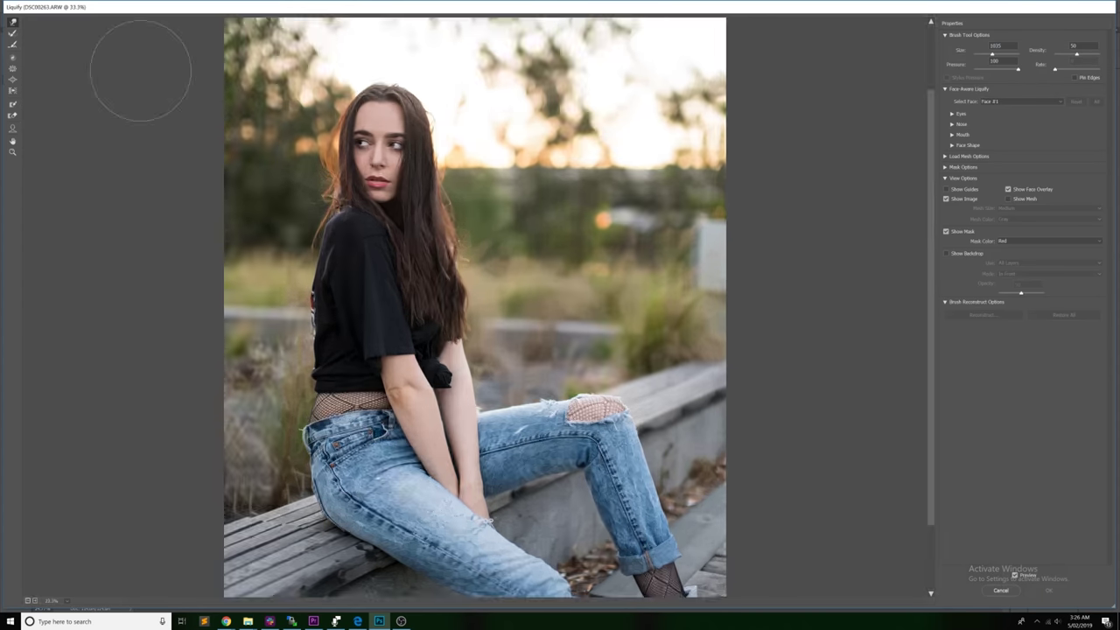
{"action": "key", "text": "ctrl+plus"}
{"action": "scroll", "coordinate": [566, 185], "scroll_direction": "up", "scroll_amount": 1}
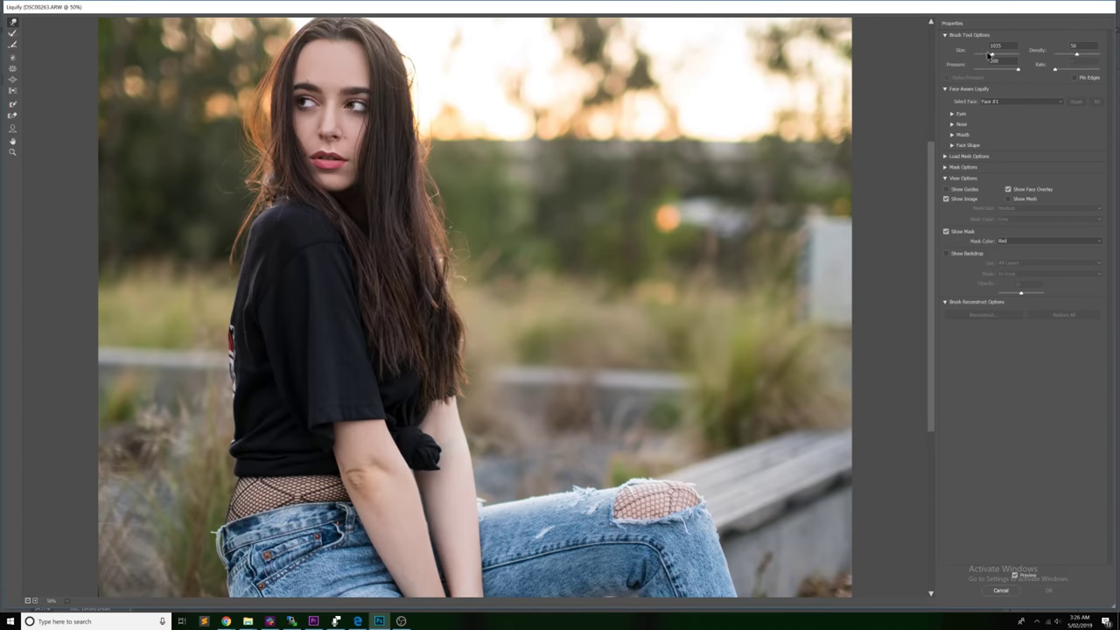
{"action": "left_click_drag", "start_coordinate": [418, 190], "coordinate": [425, 189]}
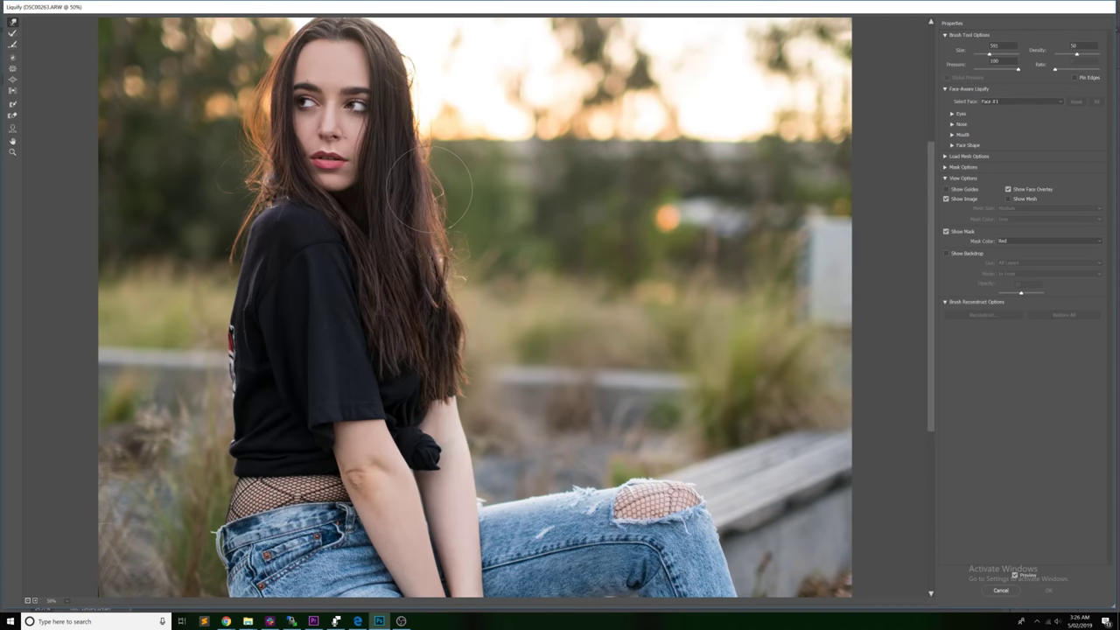
{"action": "left_click_drag", "start_coordinate": [420, 149], "coordinate": [414, 57]}
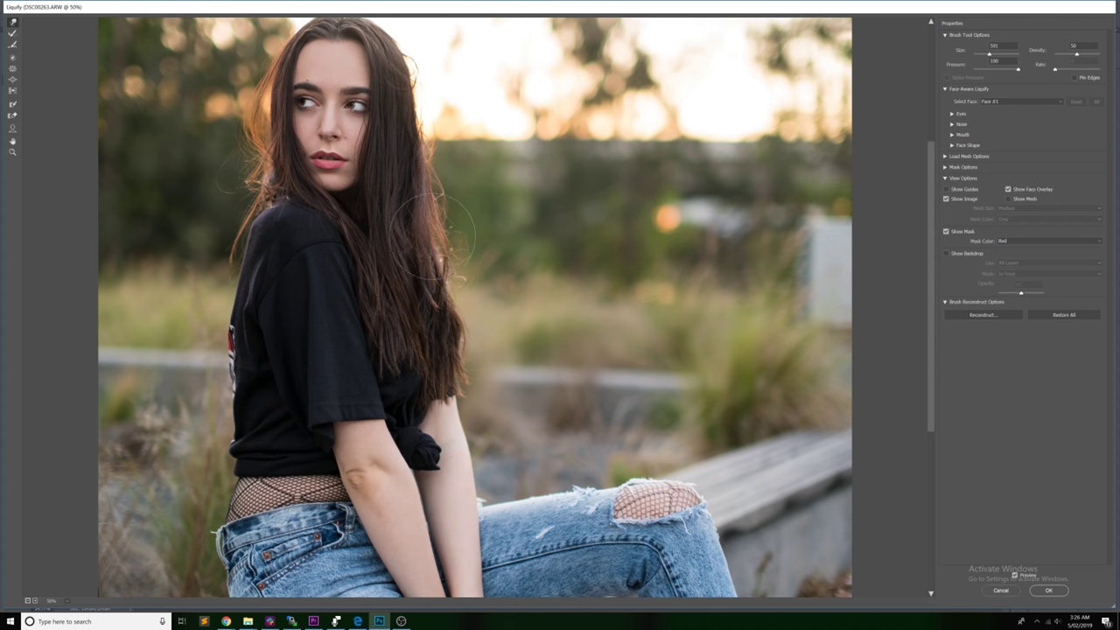
Step: Try exaggerated Liquify pushes on the hair, the background beside it and the eye, undoing each one
{"action": "left_click_drag", "start_coordinate": [416, 249], "coordinate": [551, 236]}
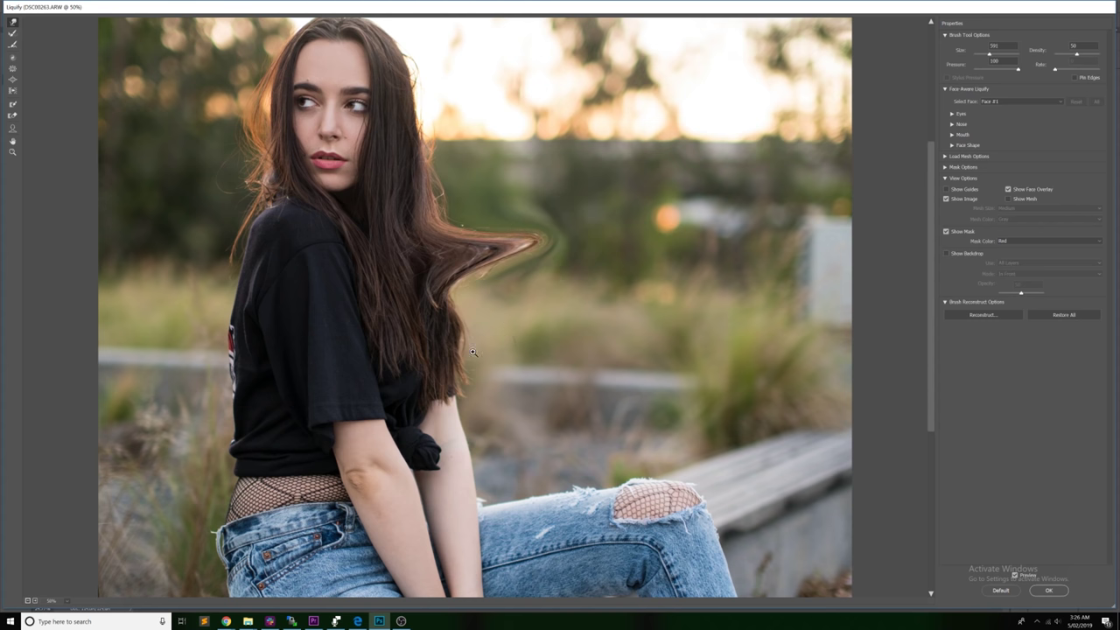
{"action": "key", "text": "ctrl+z"}
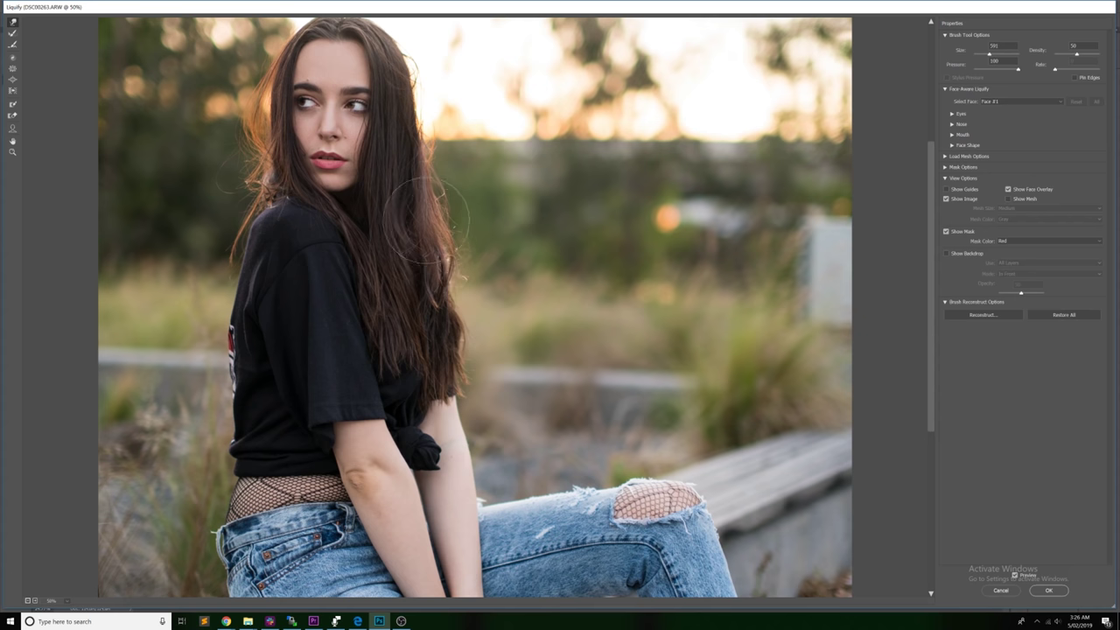
{"action": "scroll", "coordinate": [298, 210], "scroll_direction": "up", "scroll_amount": 4}
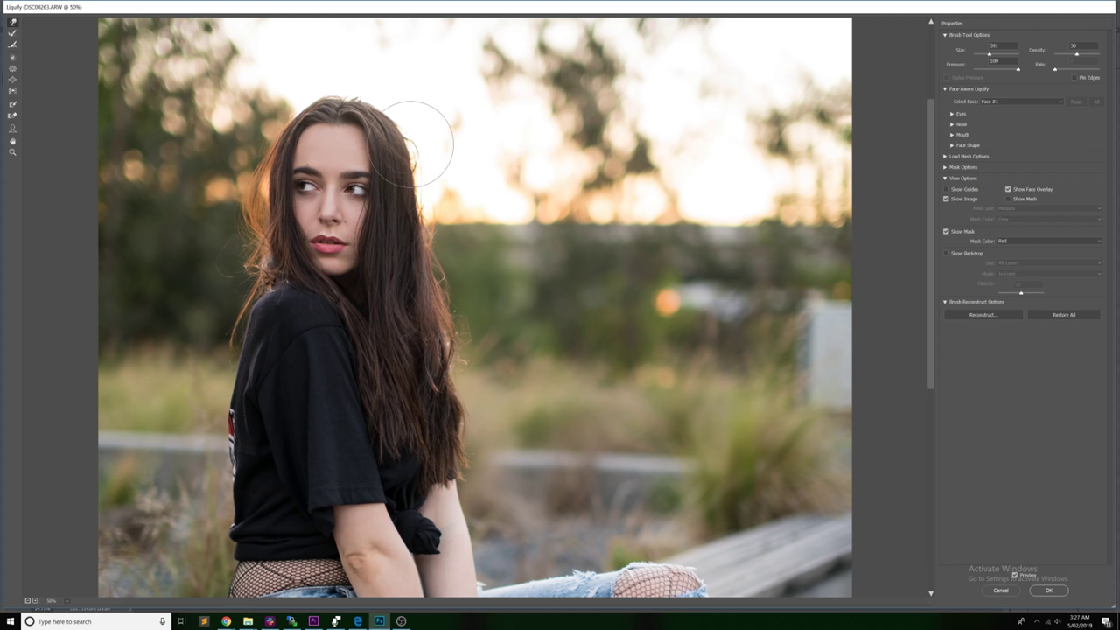
{"action": "left_click_drag", "start_coordinate": [472, 257], "coordinate": [515, 251]}
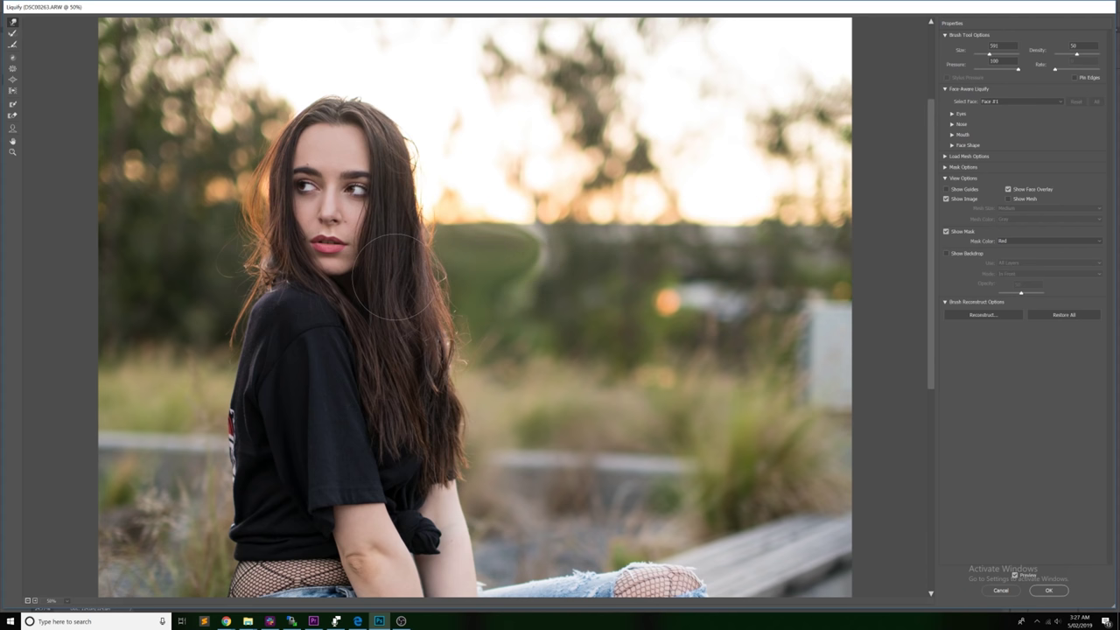
{"action": "key", "text": "ctrl+z"}
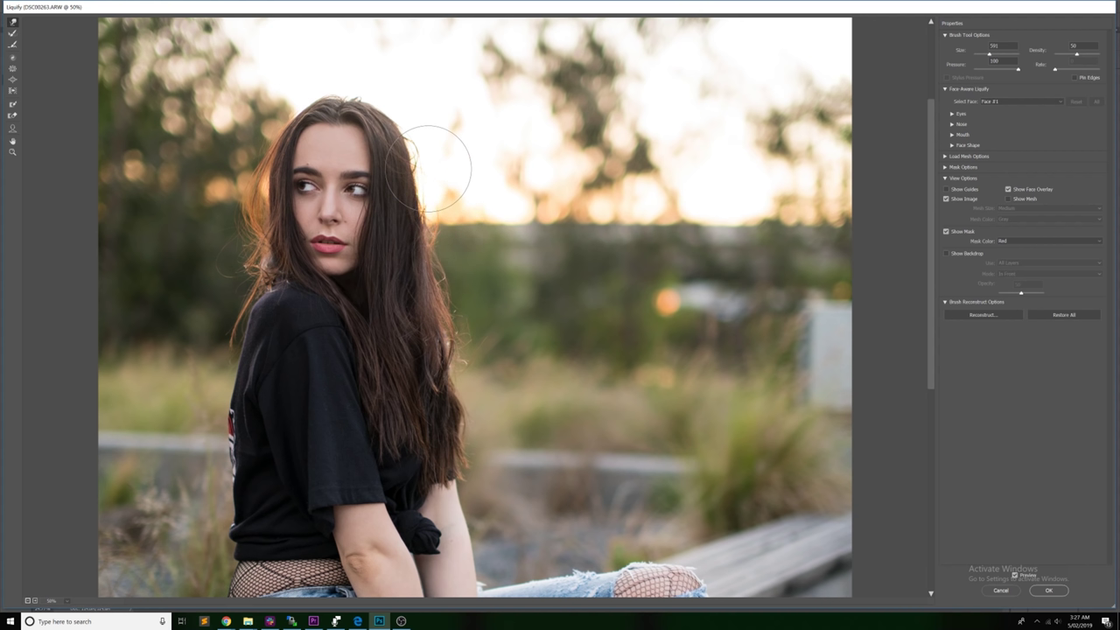
{"action": "left_click_drag", "start_coordinate": [322, 185], "coordinate": [289, 186]}
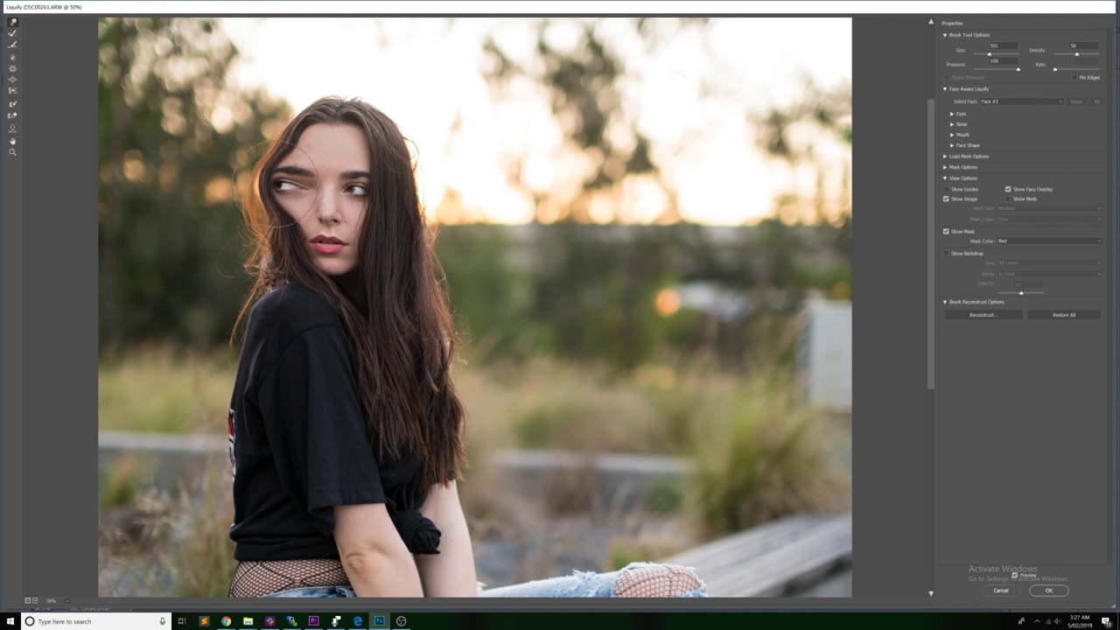
{"action": "key", "text": "ctrl+z"}
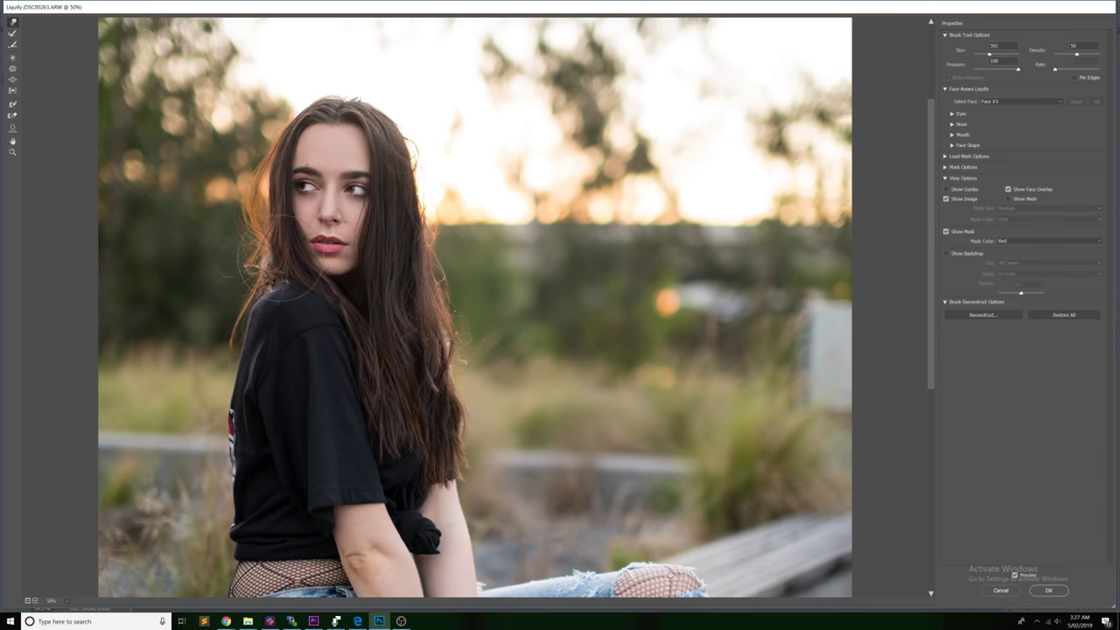
Step: Apply the Liquify hair adjustments and compare the photo before and after, keeping the liquified version
{"action": "scroll", "coordinate": [262, 263], "scroll_direction": "down", "scroll_amount": 2}
{"action": "key", "text": "ctrl+0"}
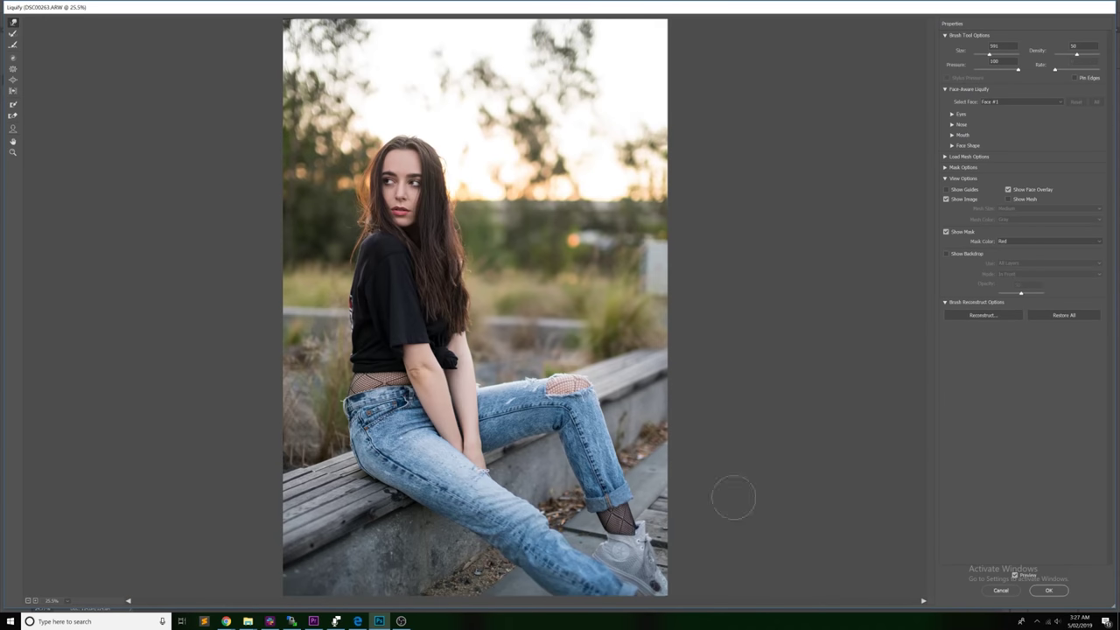
{"action": "left_click", "coordinate": [1054, 589]}
{"action": "key", "text": "ctrl+z"}
{"action": "key", "text": "ctrl+z"}
{"action": "key", "text": "ctrl+z"}
{"action": "key", "text": "ctrl+shift+z"}
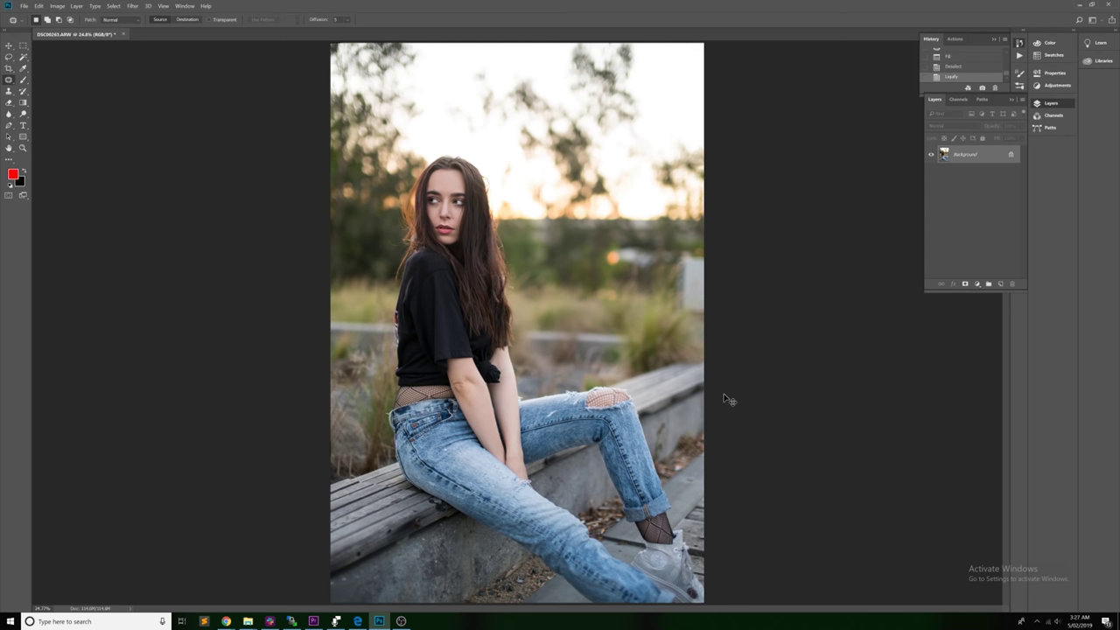